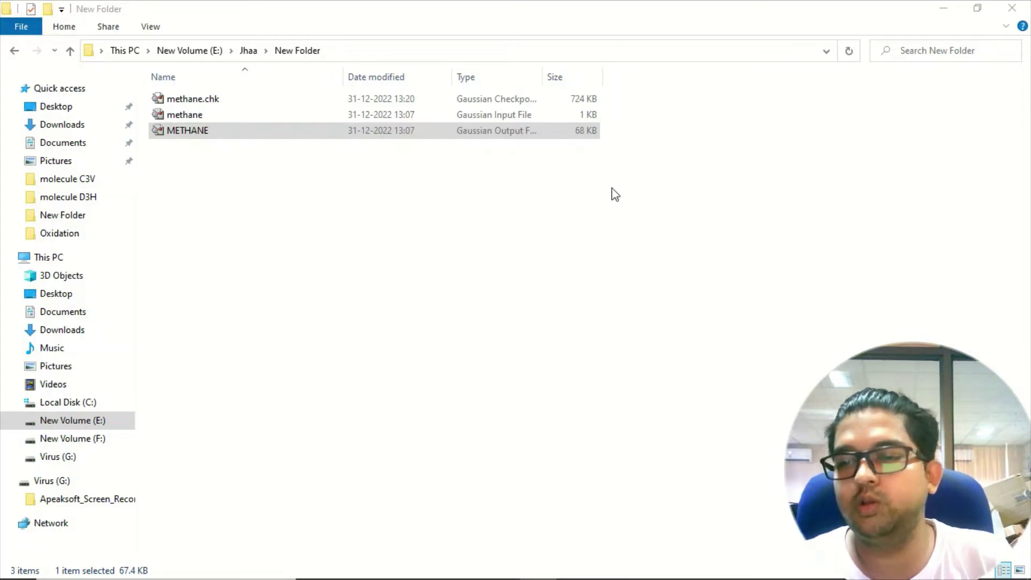
Open methane.chk in GaussView, inspect the molecule, and maximize the main window
click(465, 165)
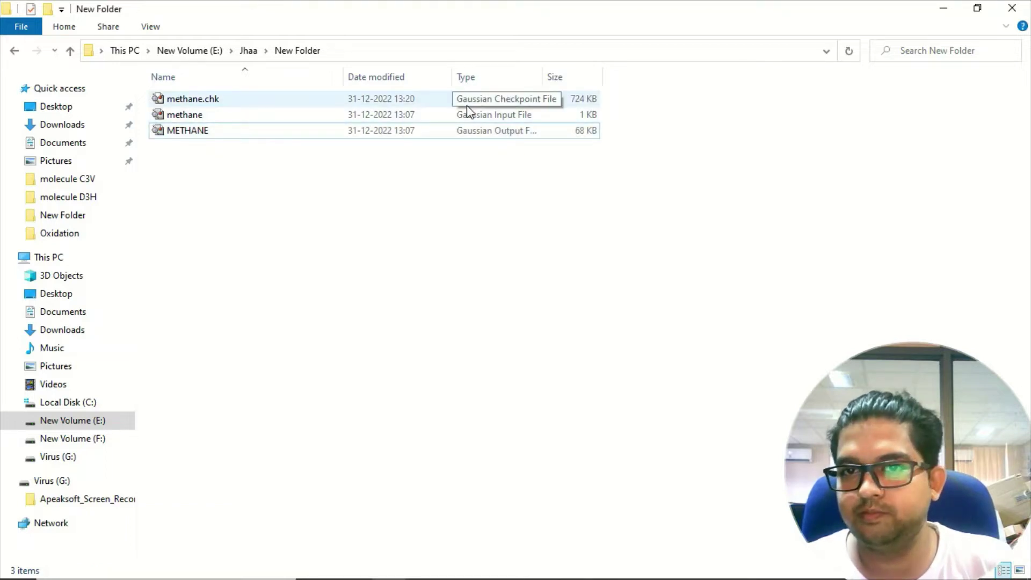
double_click(321, 105)
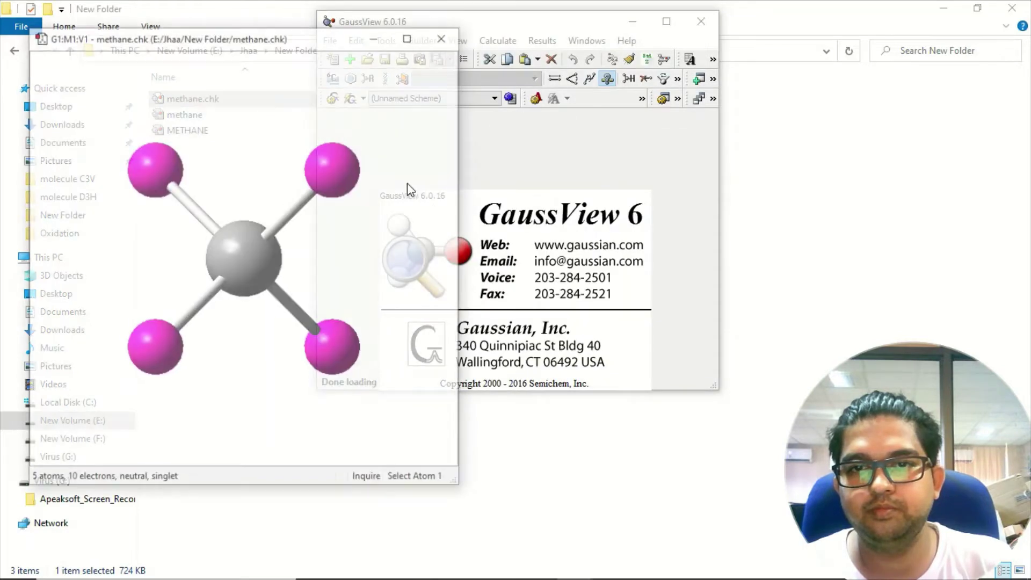
mouse_move(451, 251)
mouse_down()
mouse_move(253, 239)
mouse_move(311, 216)
mouse_move(359, 230)
mouse_move(424, 212)
mouse_move(424, 226)
mouse_up()
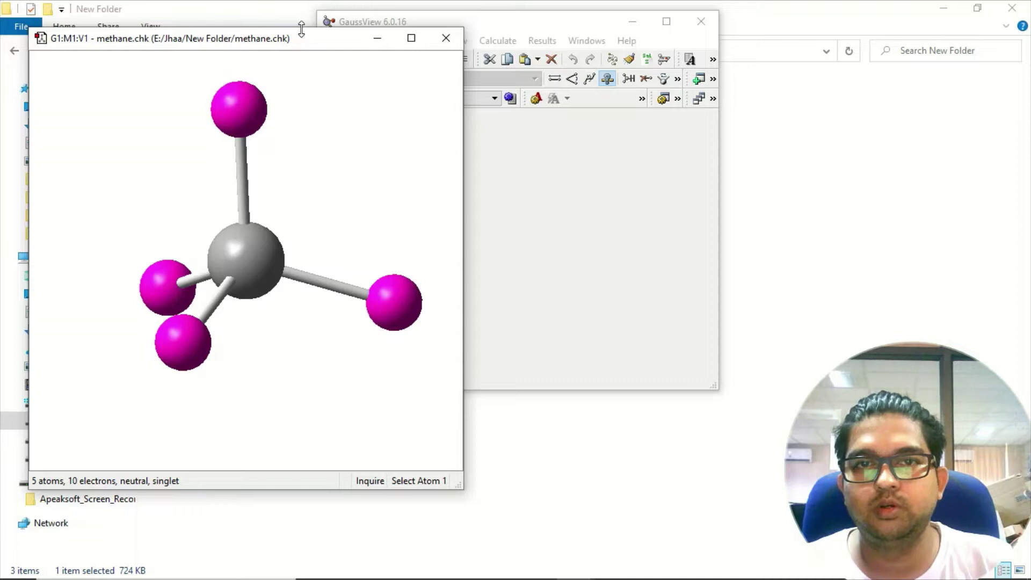
click(666, 22)
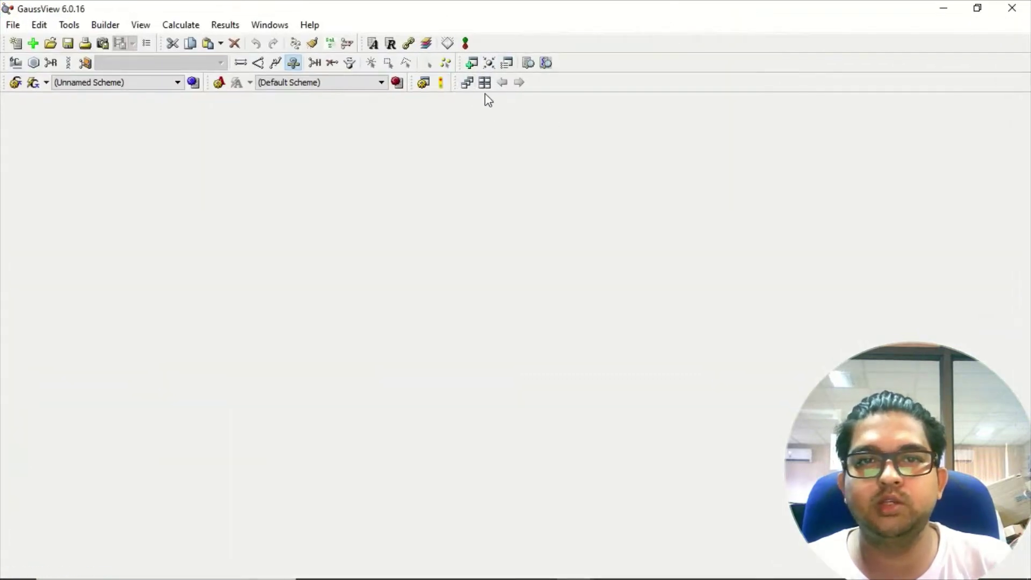
Show methane's orbital energy levels in the MO Editor beside the molecule window
click(468, 49)
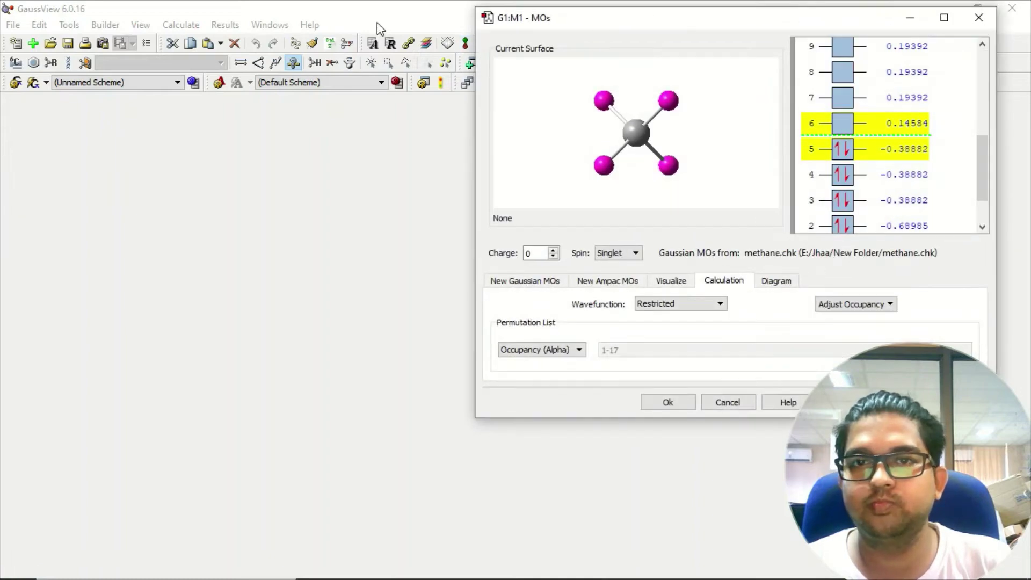
click(378, 23)
click(944, 15)
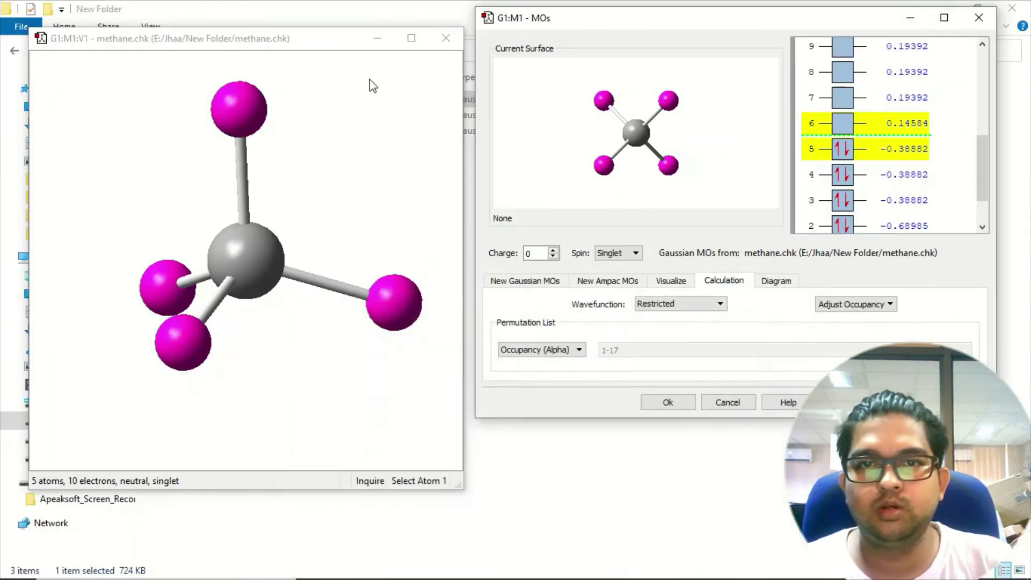
drag(324, 41, 318, 22)
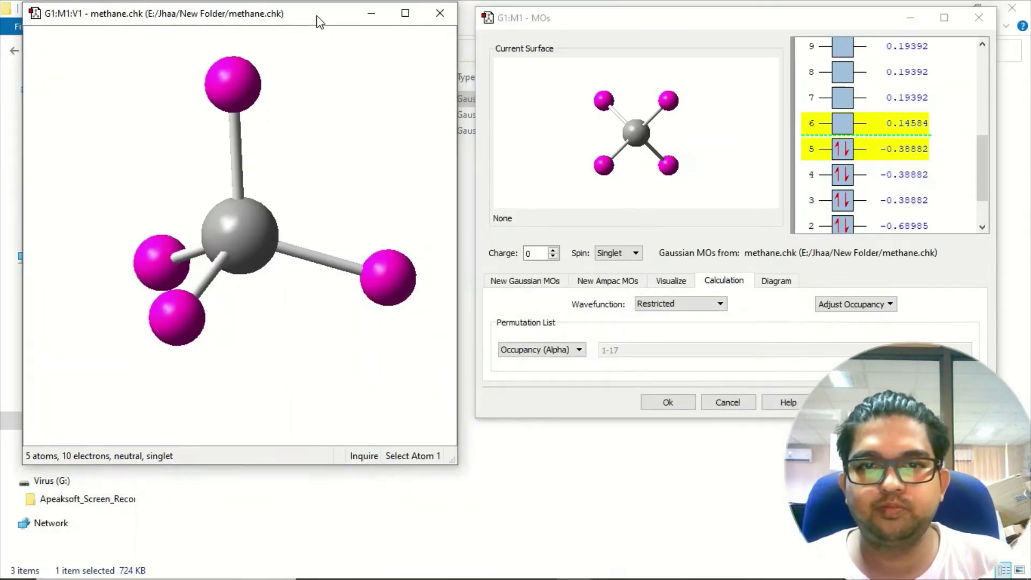
Open the Surfaces/Contours panel from the Results menu and move the orbital editor lower
right_click(326, 189)
mouse_move(364, 293)
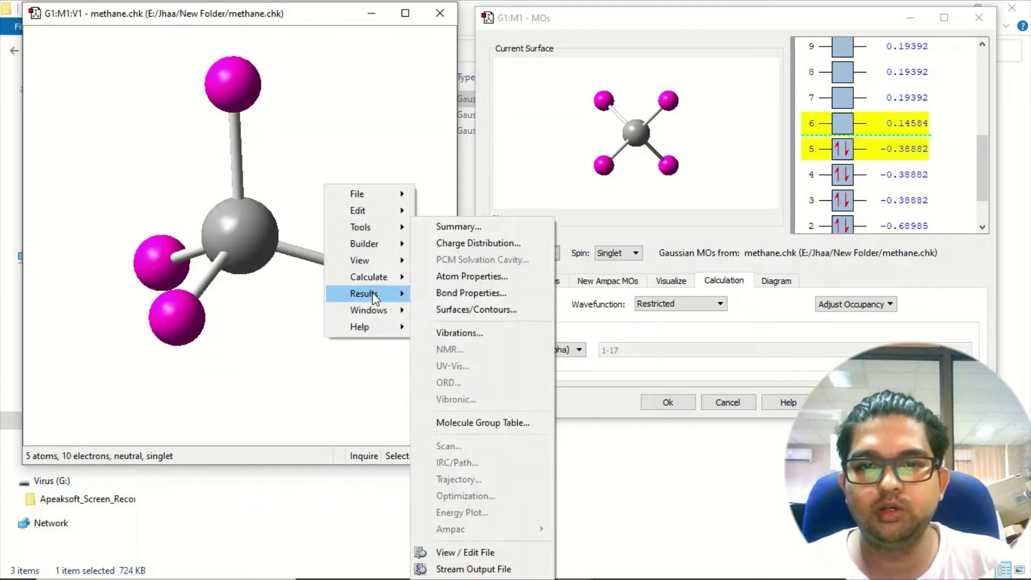
click(458, 312)
click(649, 46)
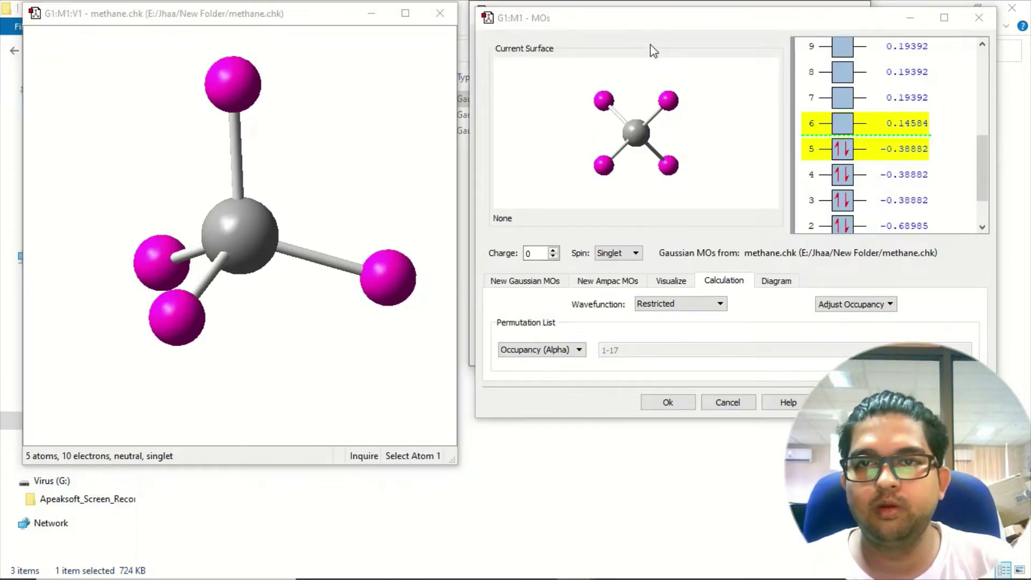
drag(578, 50, 584, 134)
Shift the Surfaces/Contours panel left and maximize the orbital editor
click(583, 20)
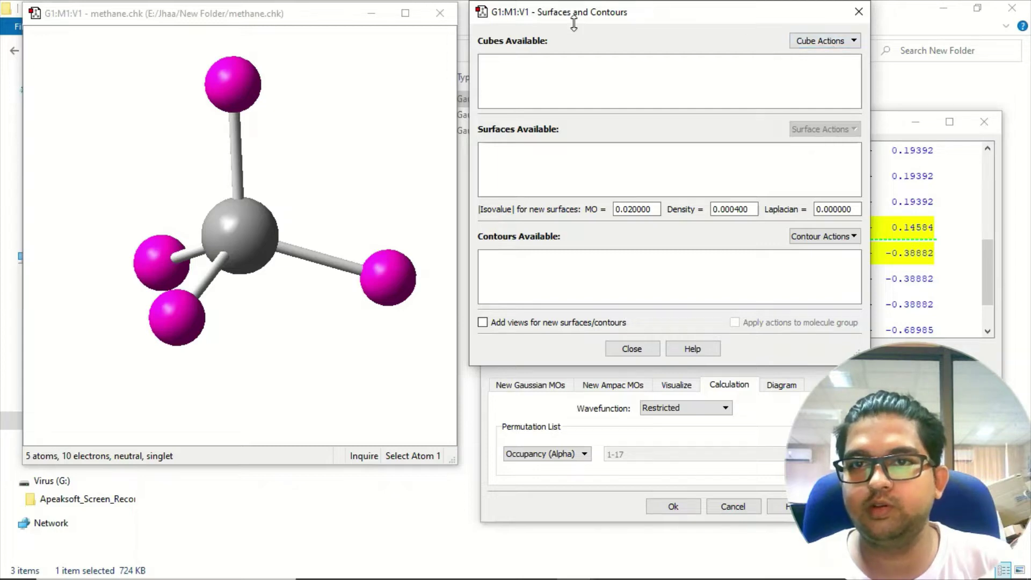
drag(588, 19, 335, 28)
click(914, 121)
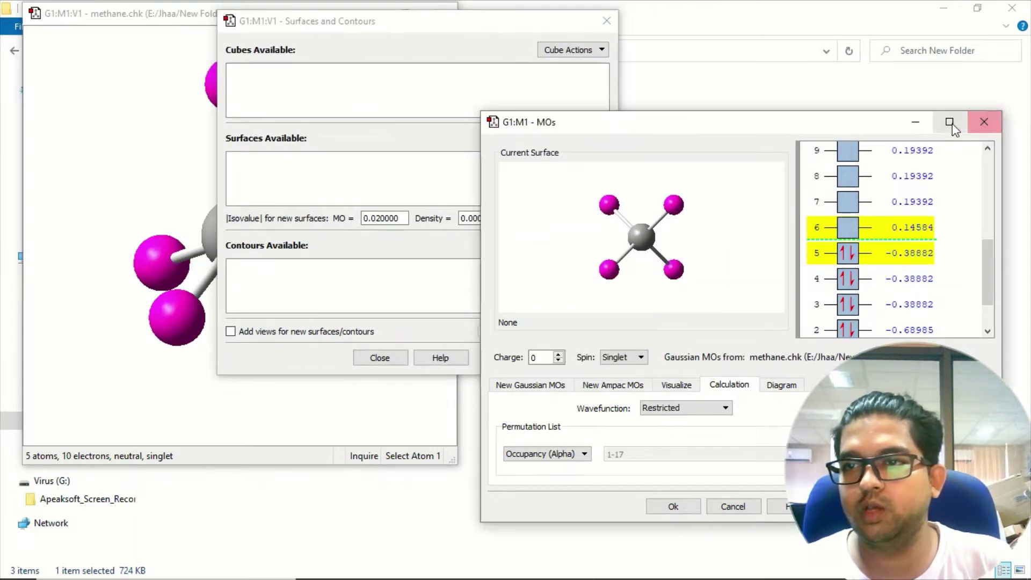
click(950, 121)
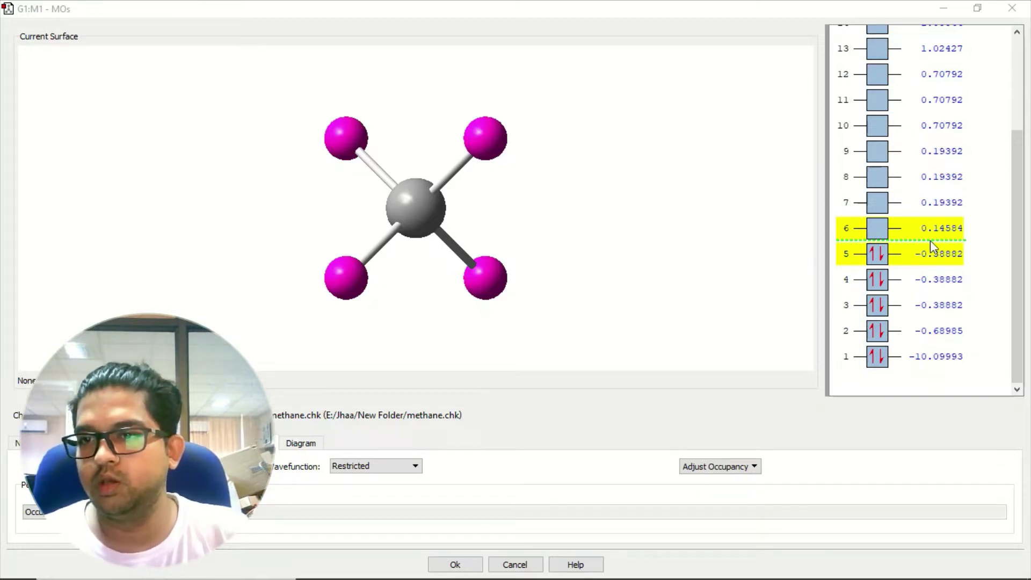
Create a new coarse-grid cube for orbitals 3-5 from Cube Actions
click(977, 8)
click(427, 32)
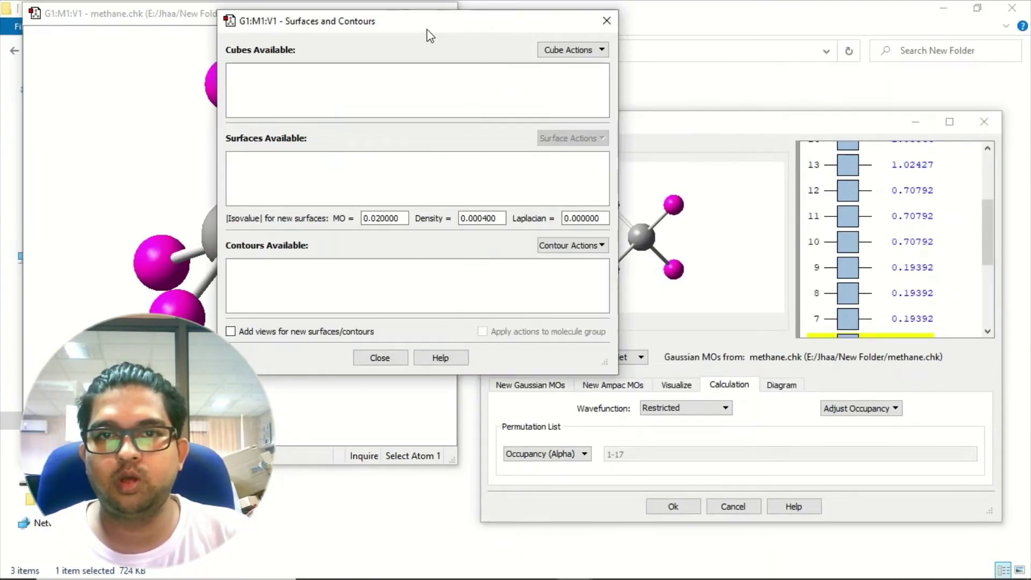
click(574, 50)
click(587, 68)
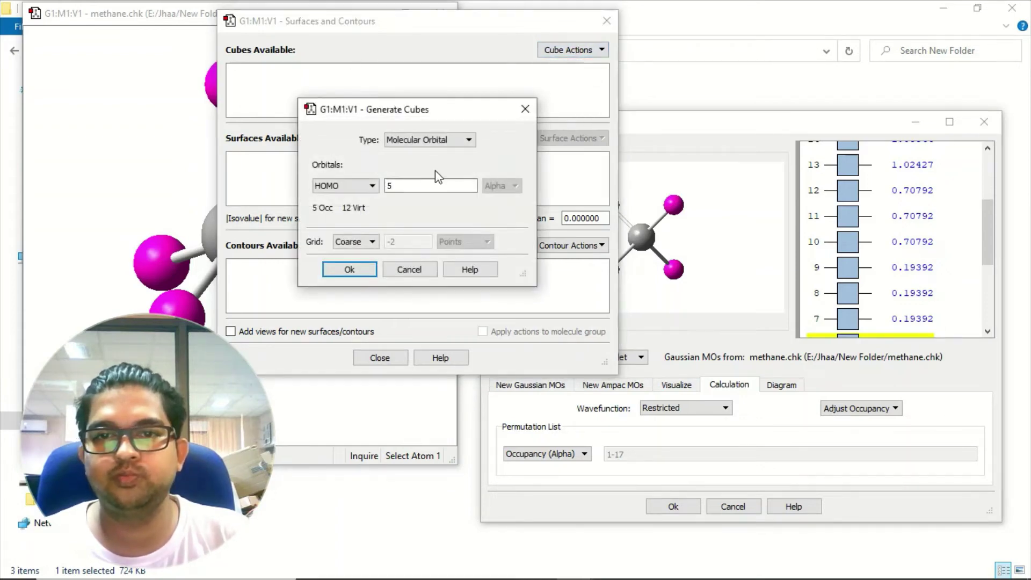
click(398, 192)
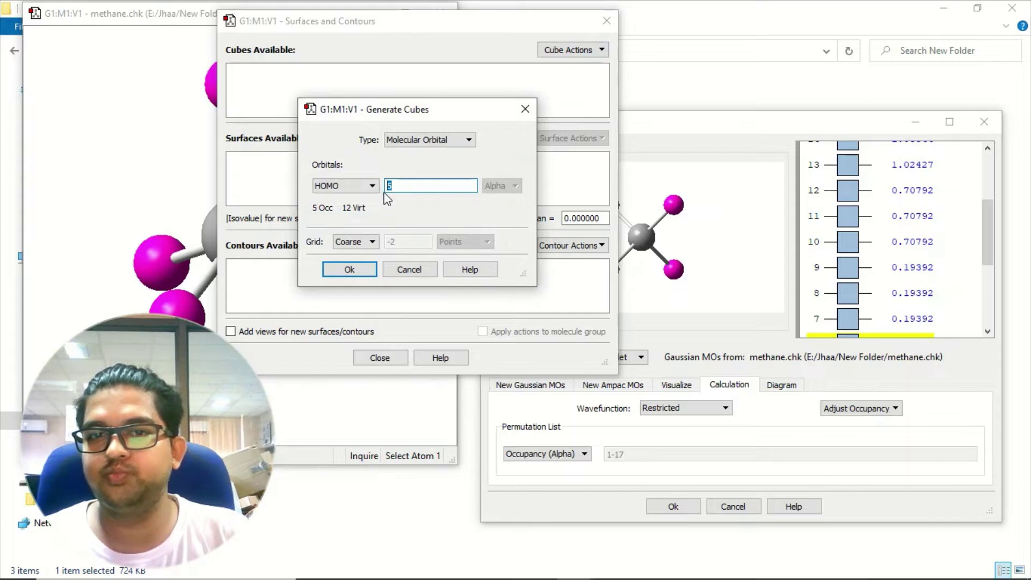
text(3-5)
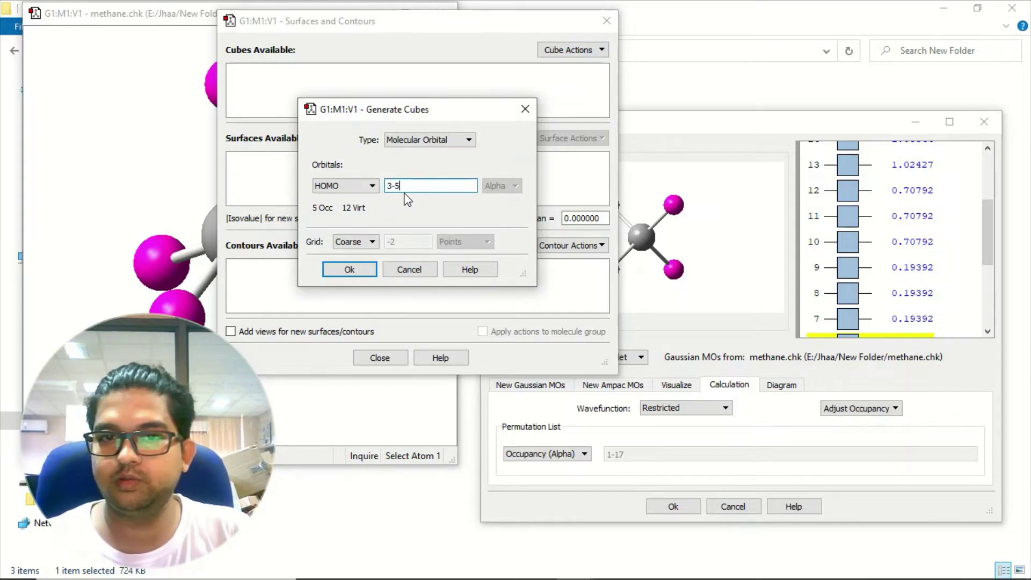
click(344, 273)
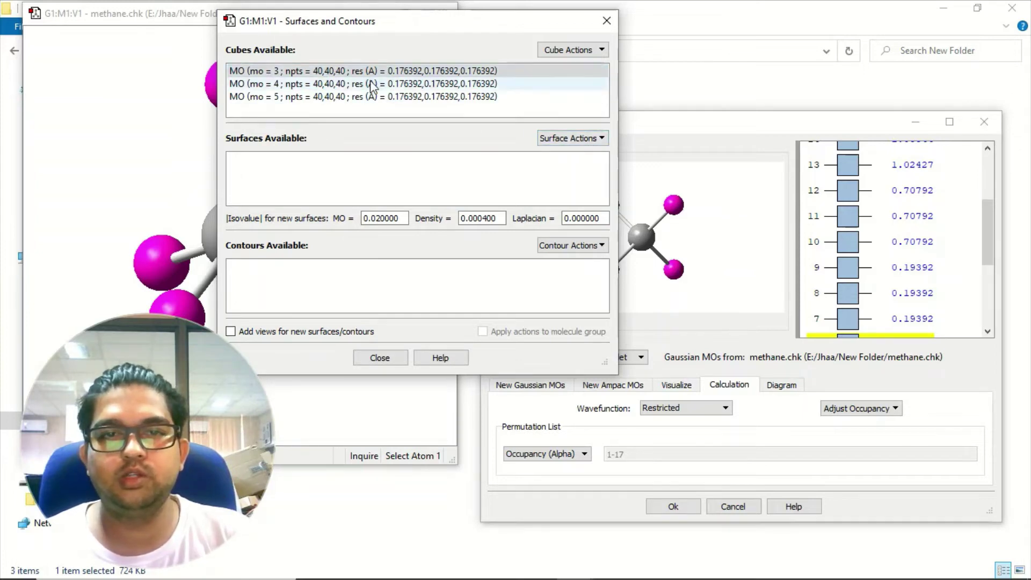
Create isosurfaces from the MO 3, MO 4 and MO 5 cubes
click(587, 146)
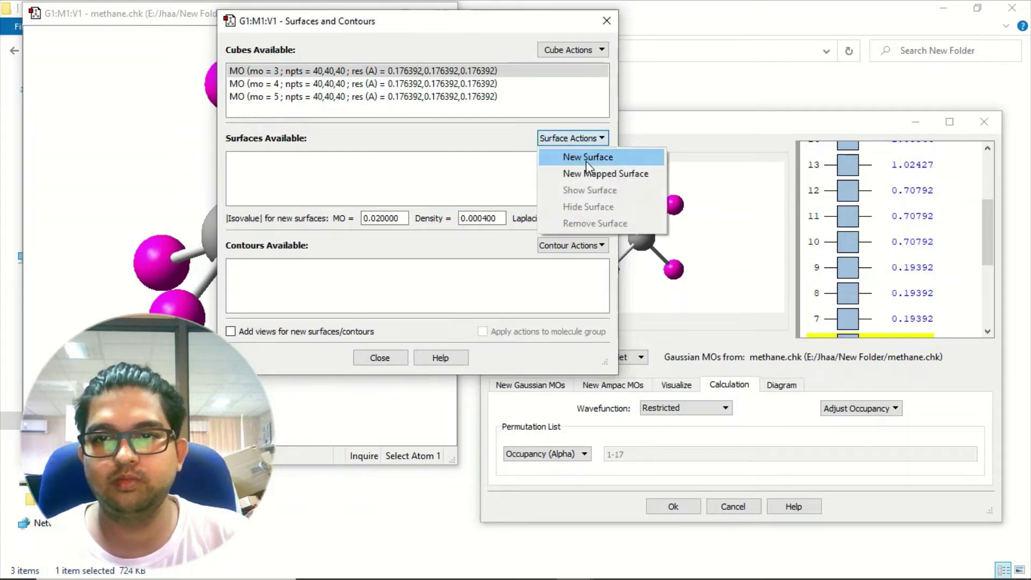
click(585, 160)
click(451, 84)
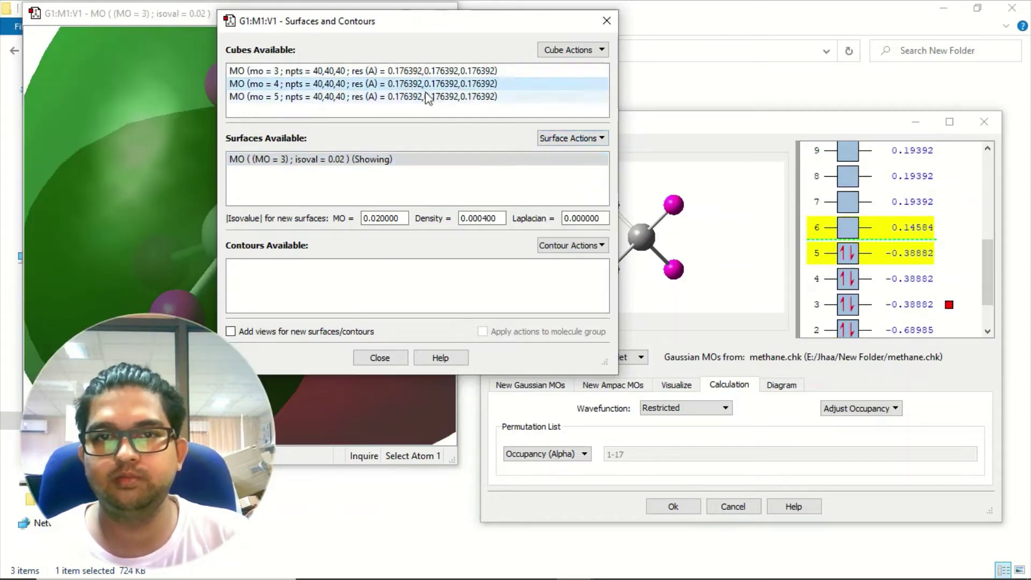
click(590, 140)
click(588, 161)
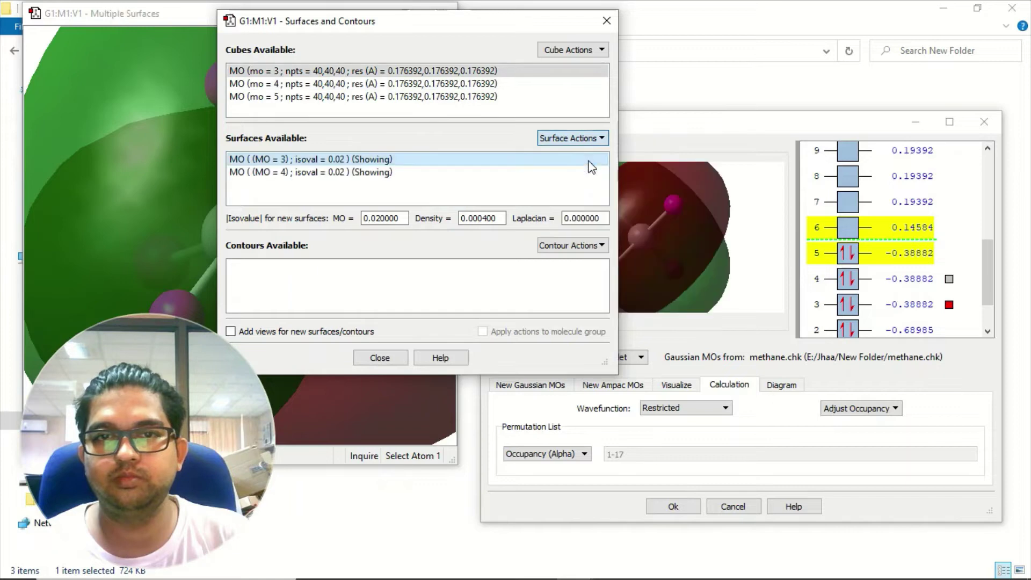
click(366, 98)
click(573, 140)
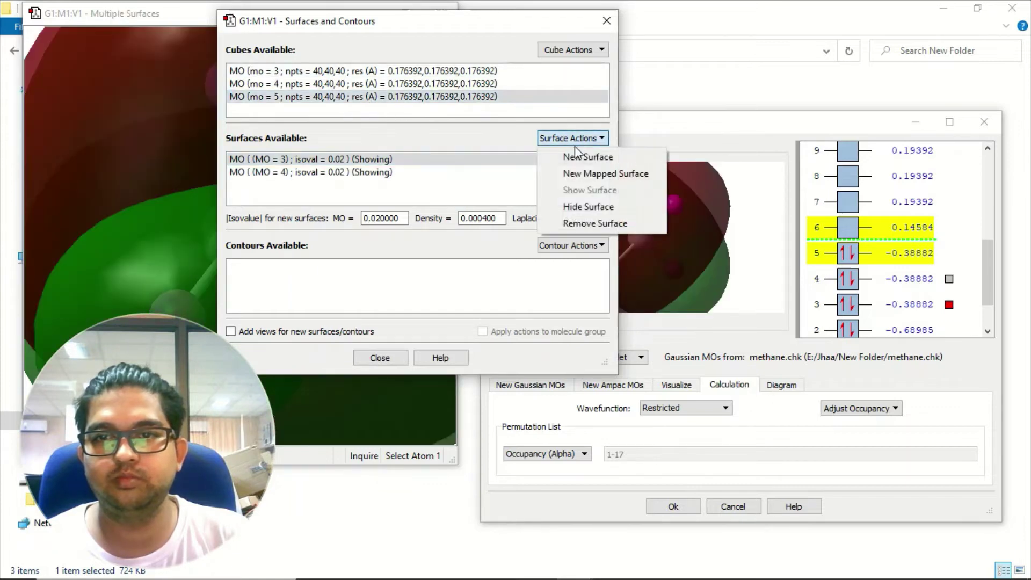
Examine the MO 4, MO 5 and MO 3 surfaces from several angles in the maximized viewer
click(949, 122)
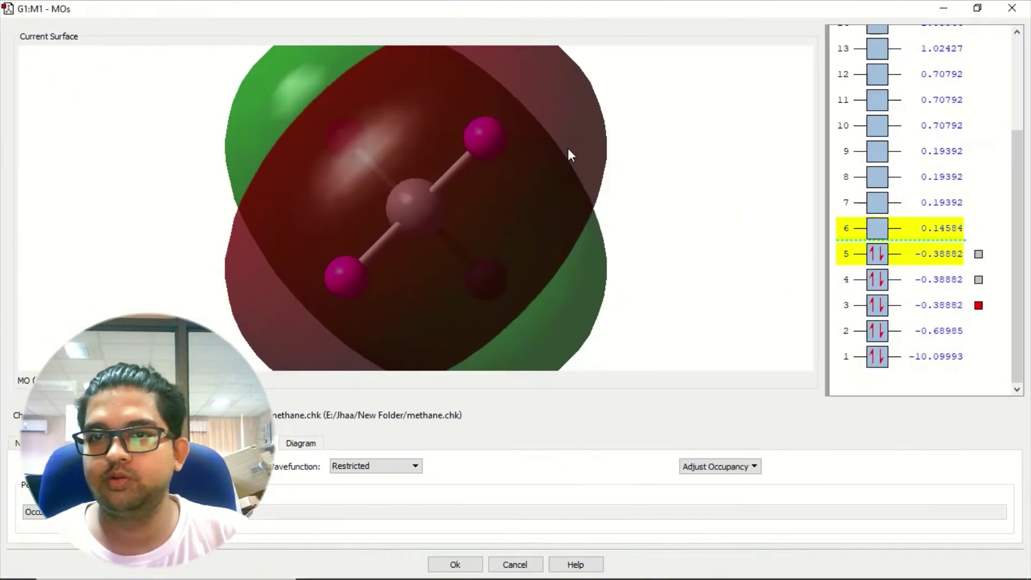
mouse_move(568, 152)
mouse_down()
mouse_move(437, 215)
mouse_move(507, 214)
mouse_move(522, 247)
mouse_up()
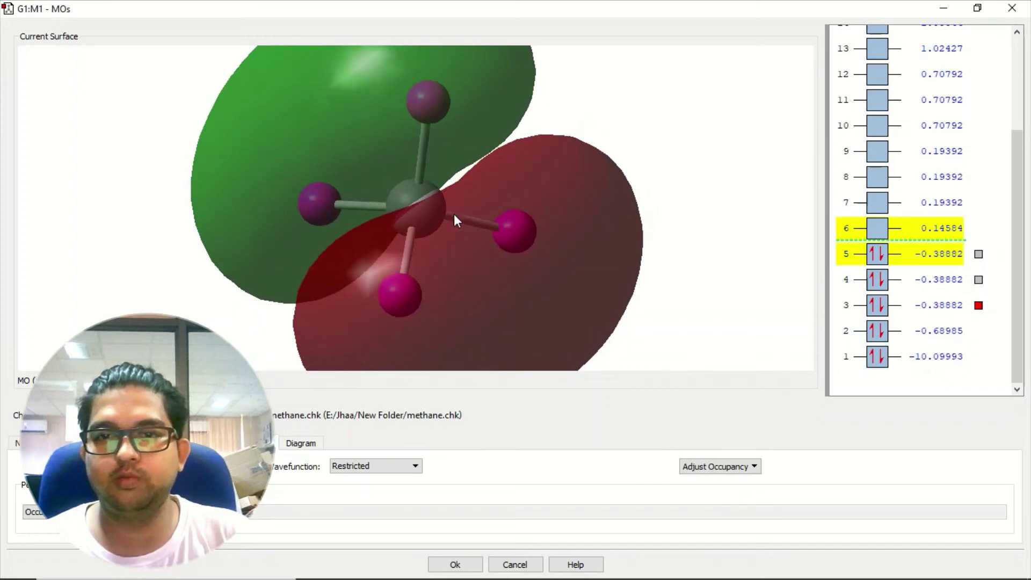
scroll(433, 204, down, 3)
scroll(418, 172, down, 2)
mouse_move(418, 172)
mouse_down()
mouse_move(436, 223)
mouse_move(510, 201)
mouse_move(524, 299)
mouse_move(545, 306)
mouse_move(537, 295)
mouse_up()
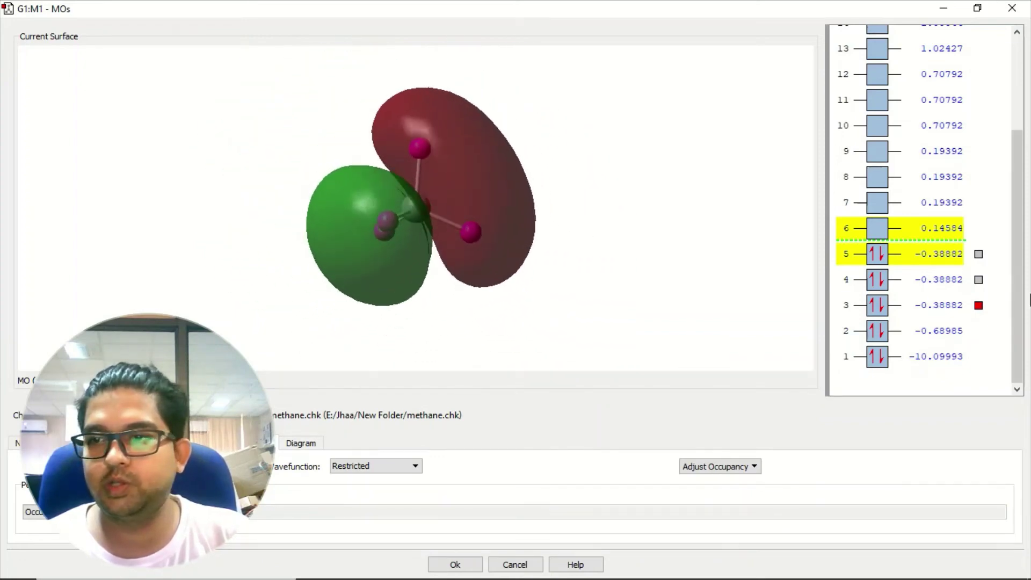
click(978, 279)
click(978, 254)
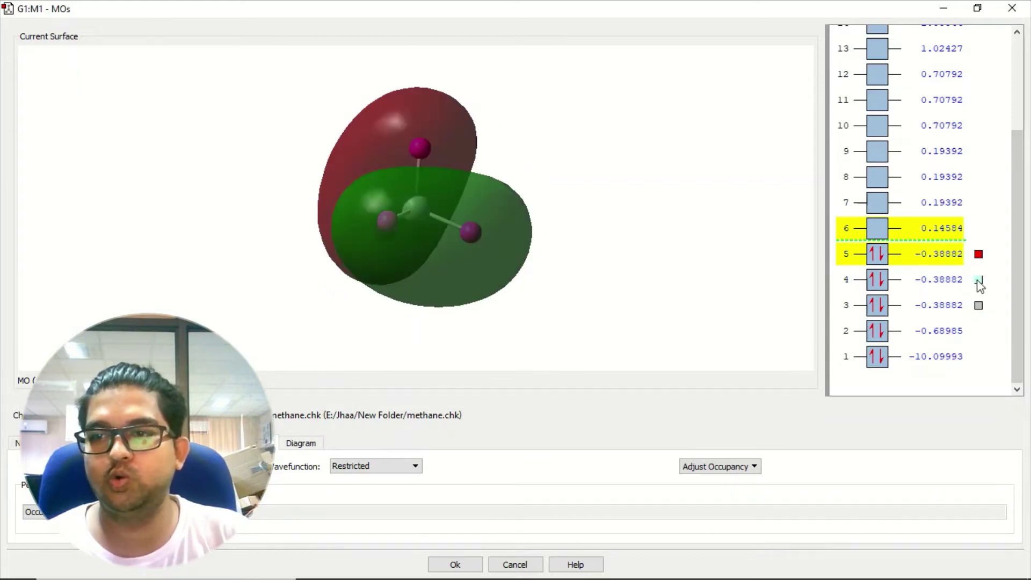
click(979, 304)
mouse_move(464, 233)
mouse_down()
mouse_move(407, 235)
mouse_move(472, 236)
mouse_move(482, 227)
mouse_move(462, 212)
mouse_move(483, 225)
mouse_move(472, 232)
mouse_move(501, 230)
mouse_up()
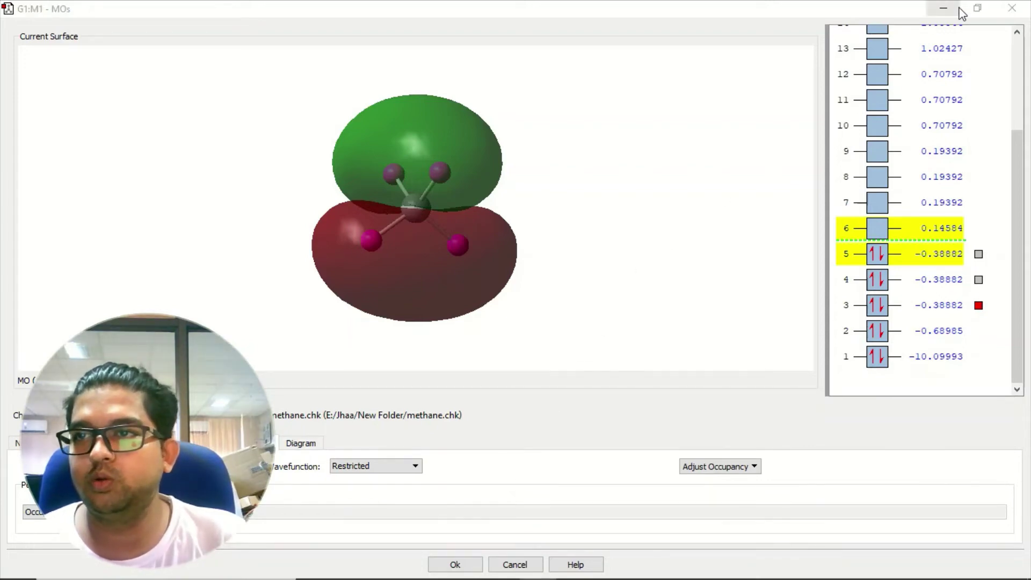
click(977, 8)
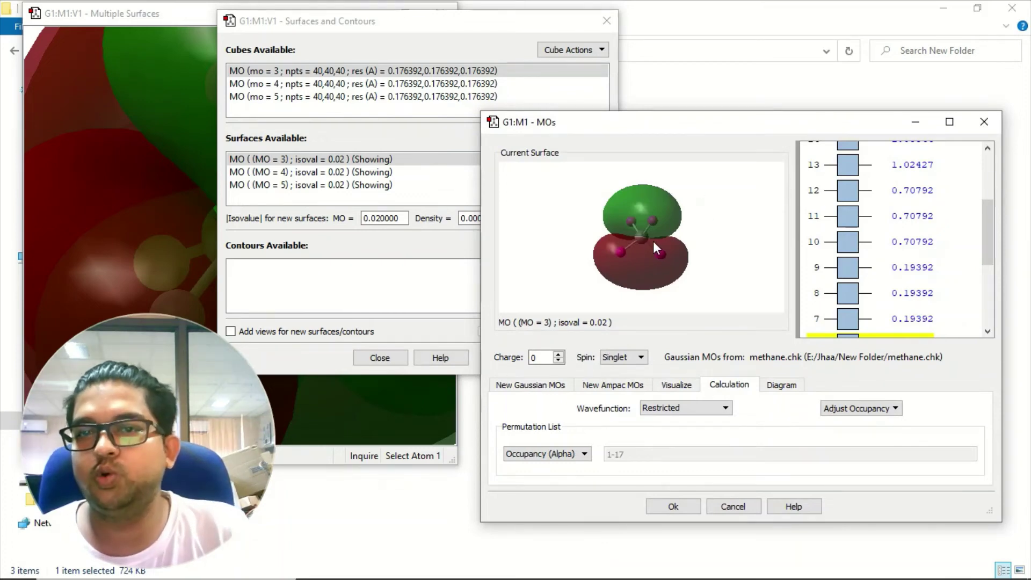
Start a new cube with Orbitals set to LUMO
click(392, 49)
click(577, 55)
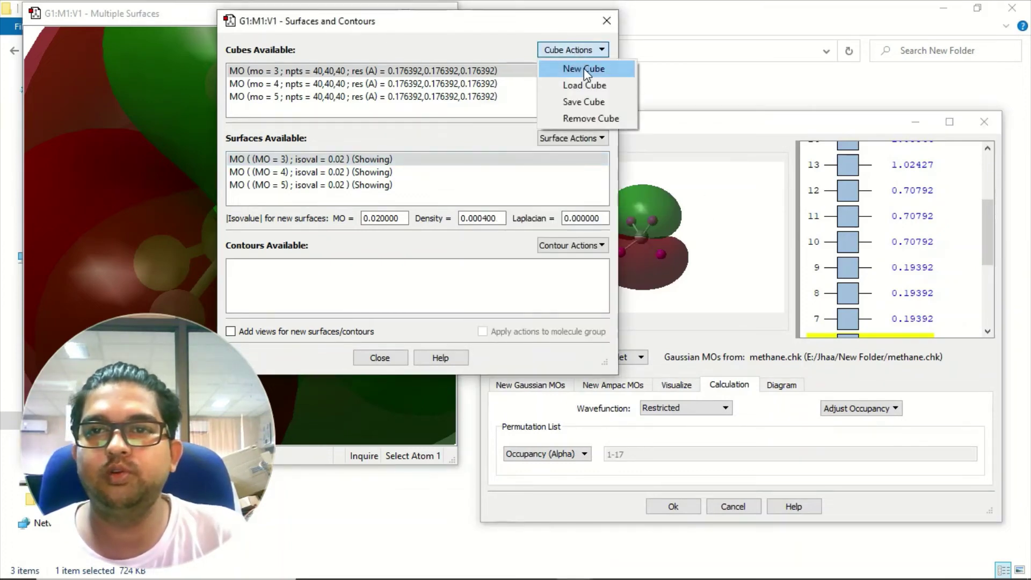
click(582, 70)
click(359, 189)
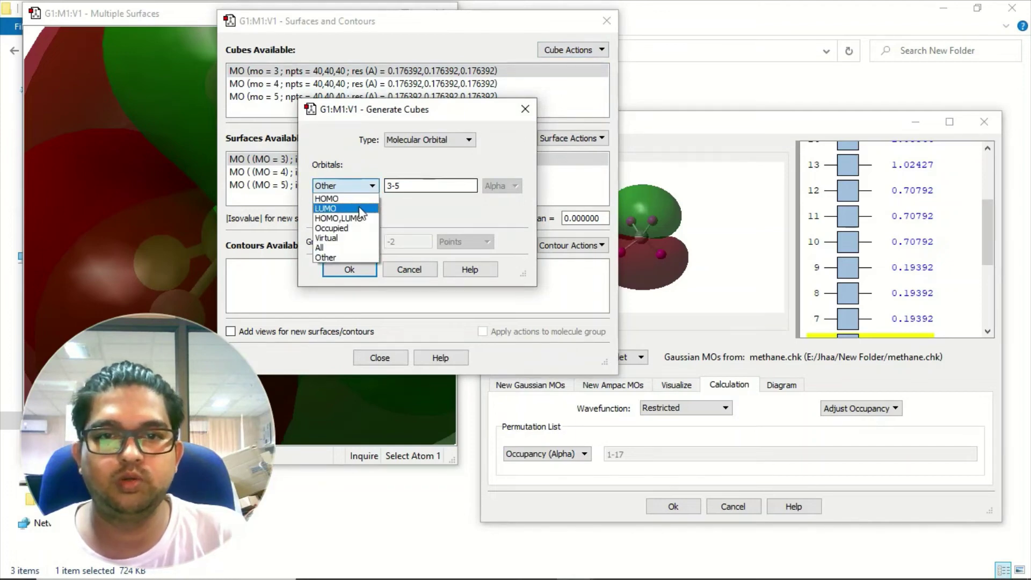
click(366, 208)
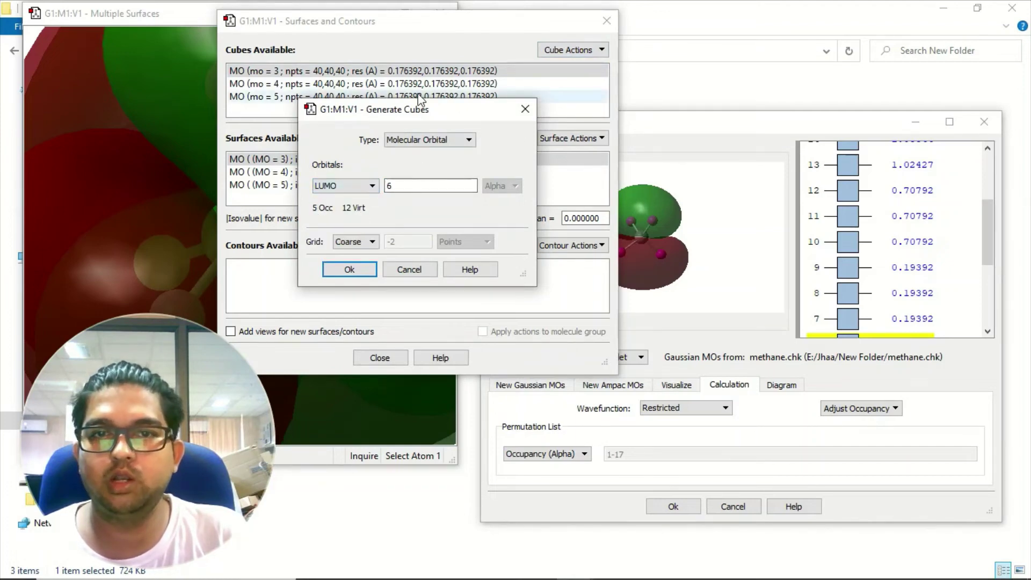
drag(988, 230, 989, 280)
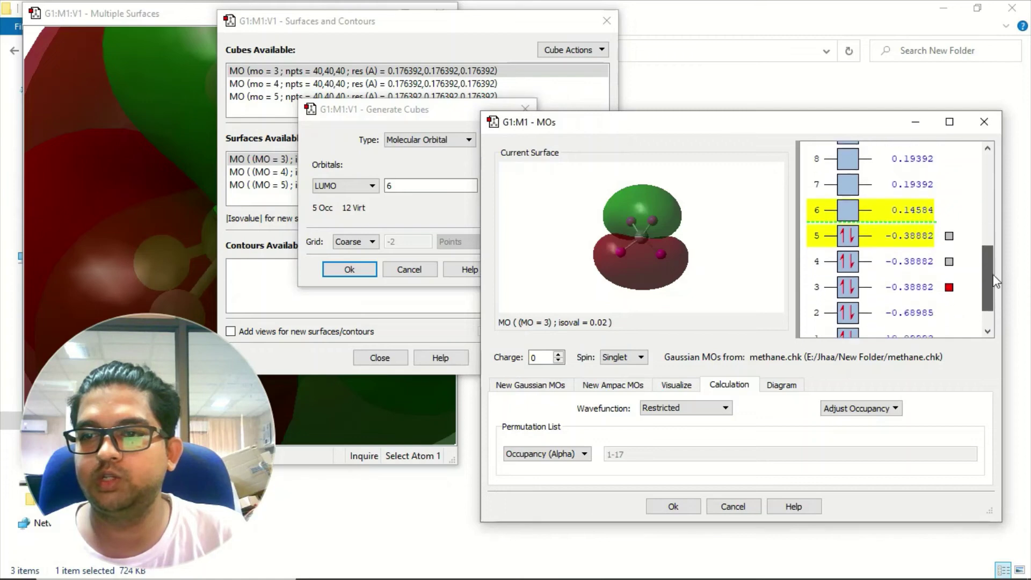
Generate the LUMO cube and build an isosurface from the MO 6 cube
click(442, 143)
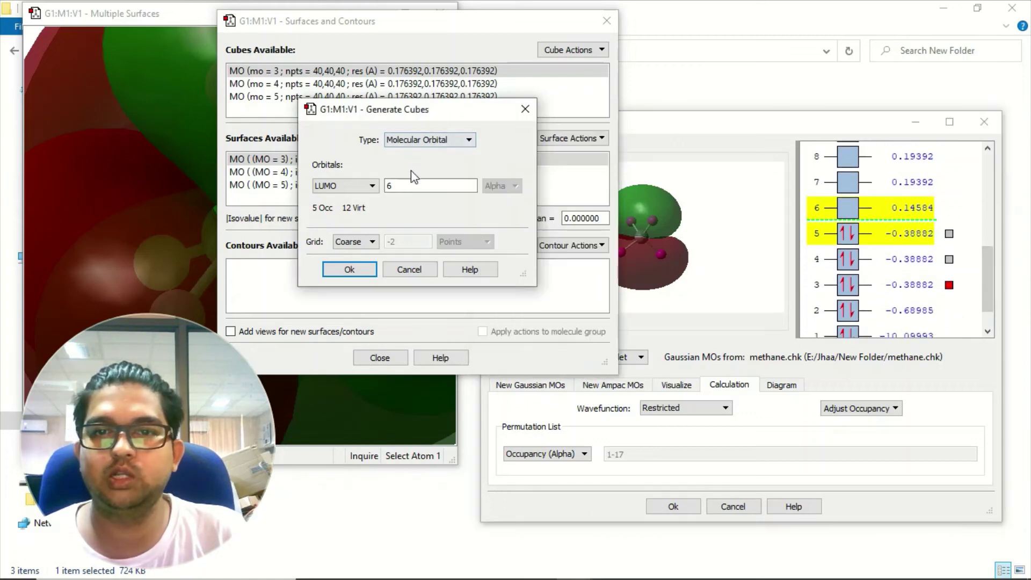
click(347, 269)
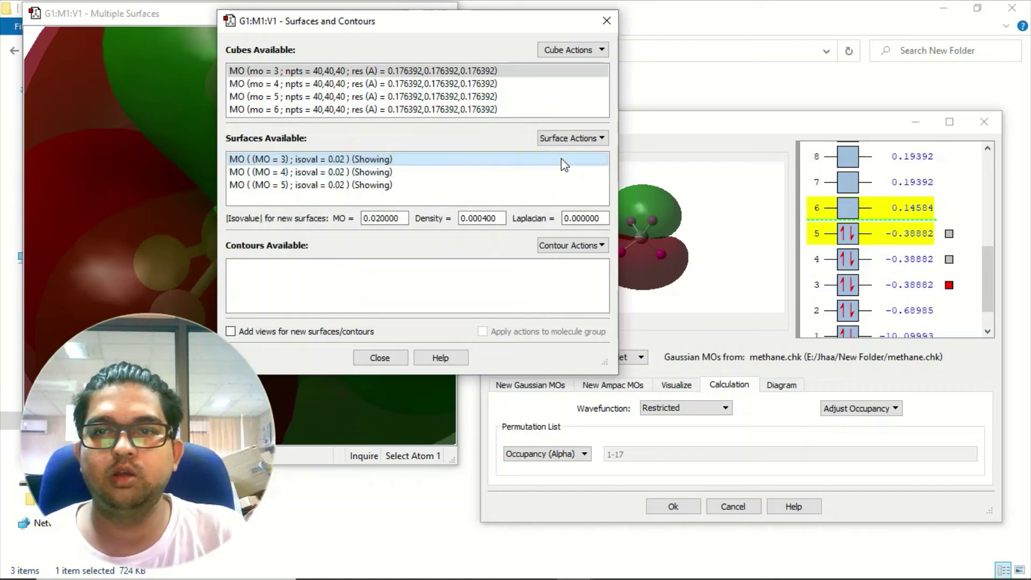
click(296, 113)
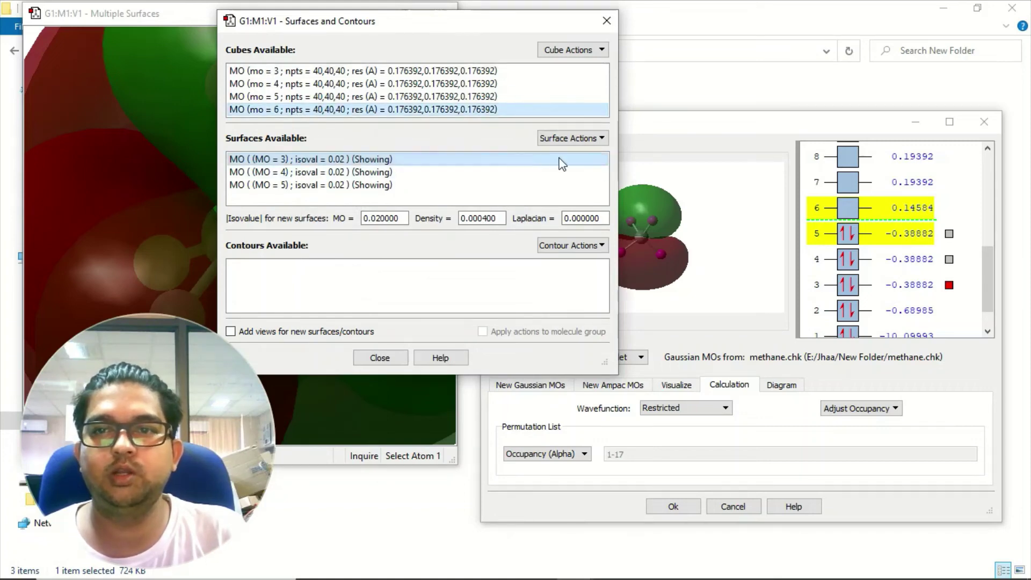
click(596, 142)
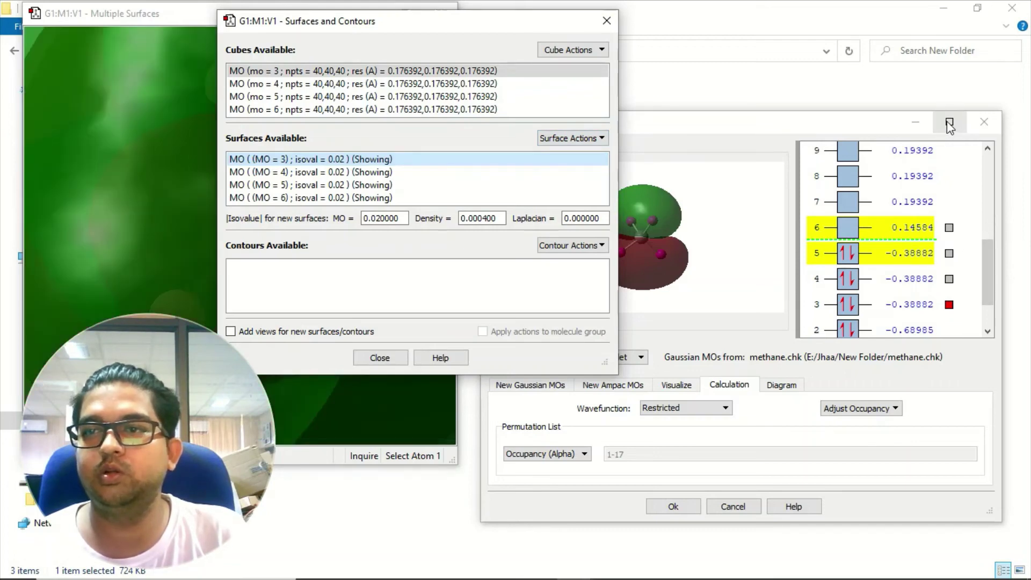
Maximize the viewer and display MO 6, then the MO 5, MO 4 and MO 3 surfaces
click(949, 121)
click(978, 229)
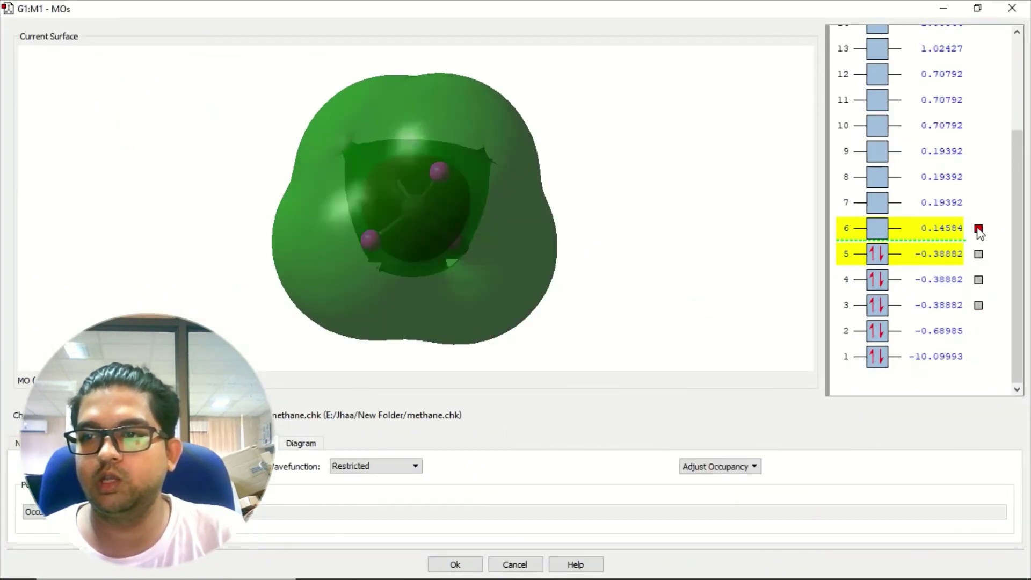
click(979, 254)
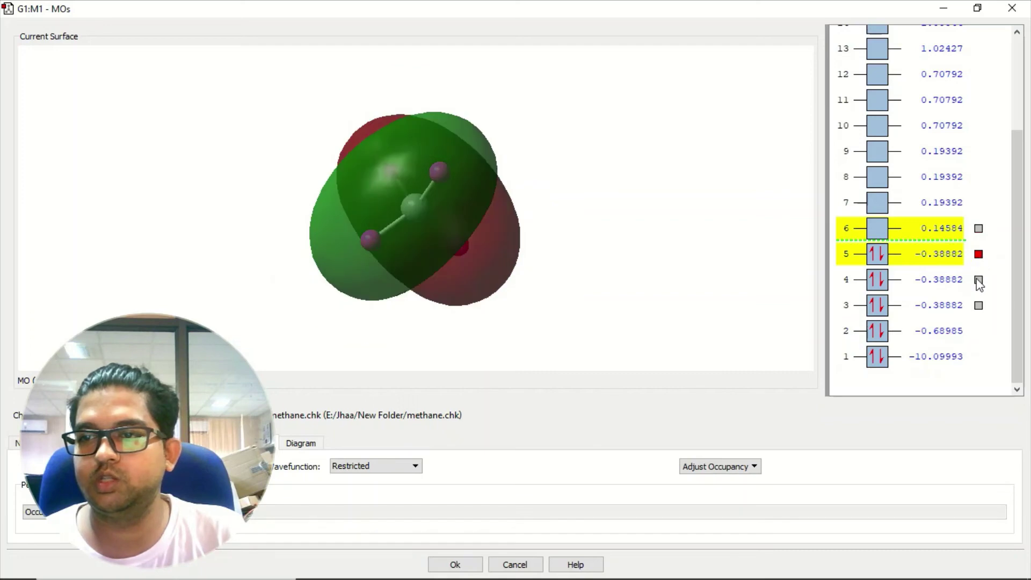
click(979, 280)
click(978, 307)
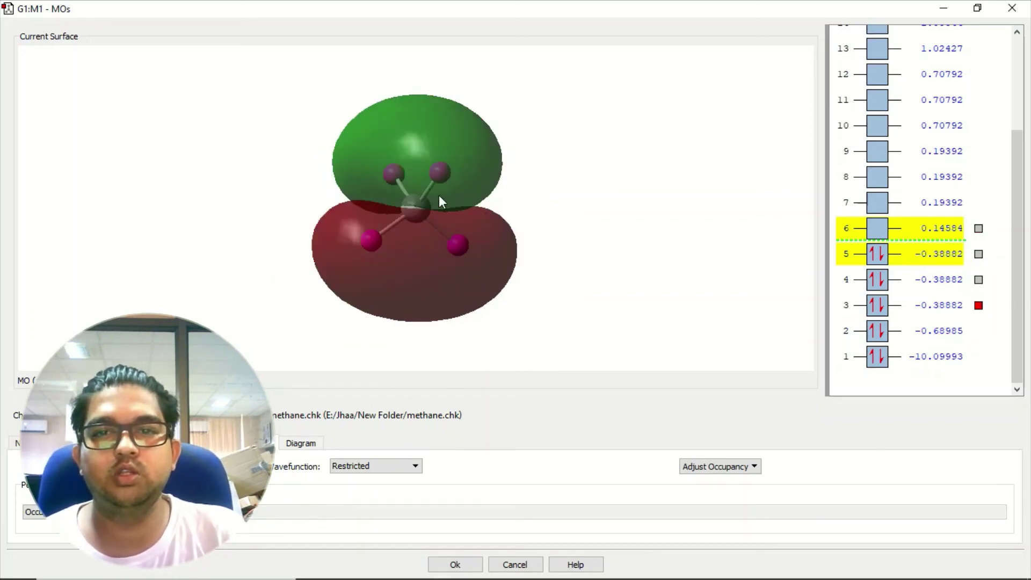
Save the orbital 3 view as methane.tif in New Folder
right_click(532, 143)
mouse_move(566, 152)
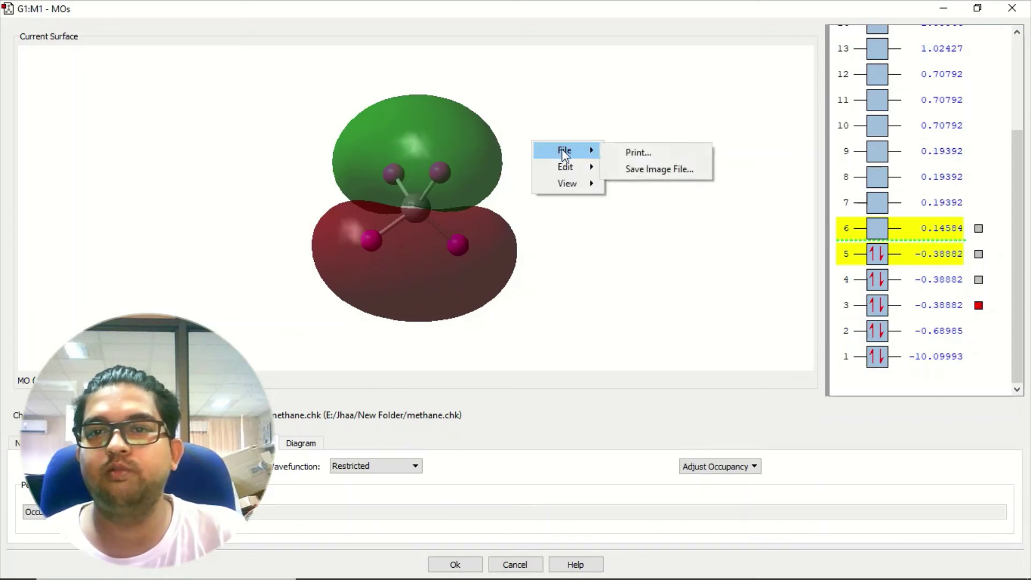
click(639, 172)
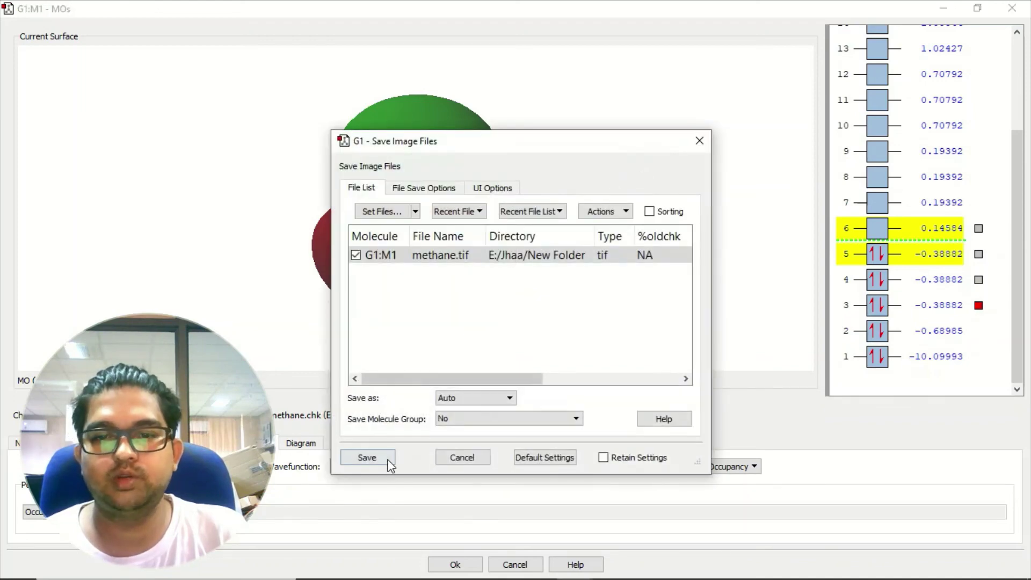
click(699, 140)
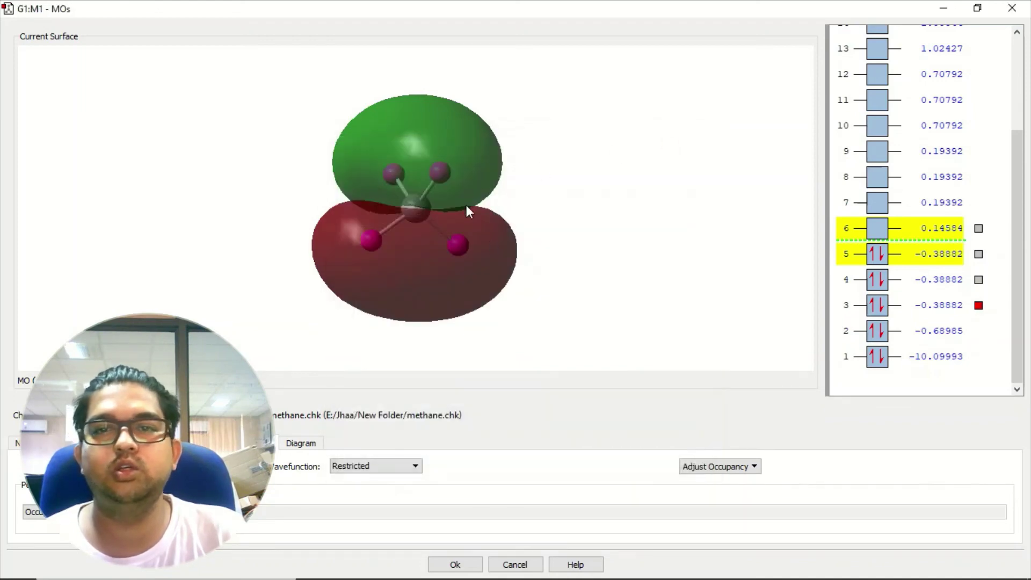